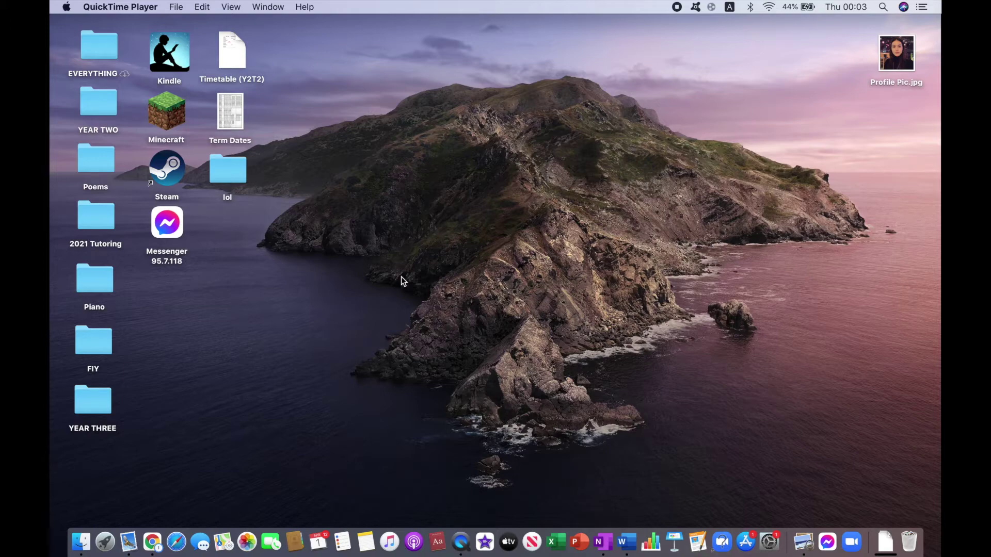
Download the universal Fabric installer JAR in Chrome and keep it despite the warning.
left_click(152, 542)
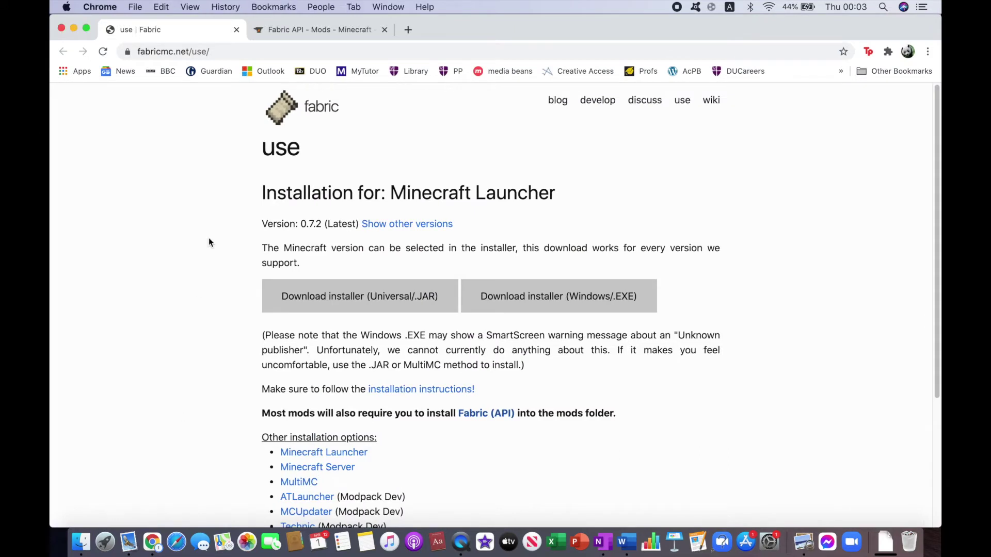
left_click(315, 305)
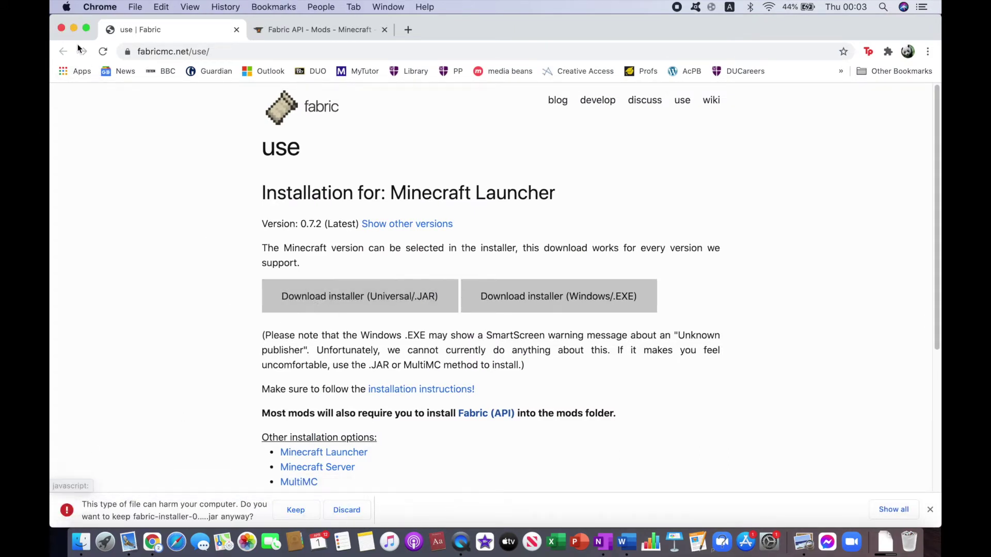
left_click_drag(70, 41, 452, 41)
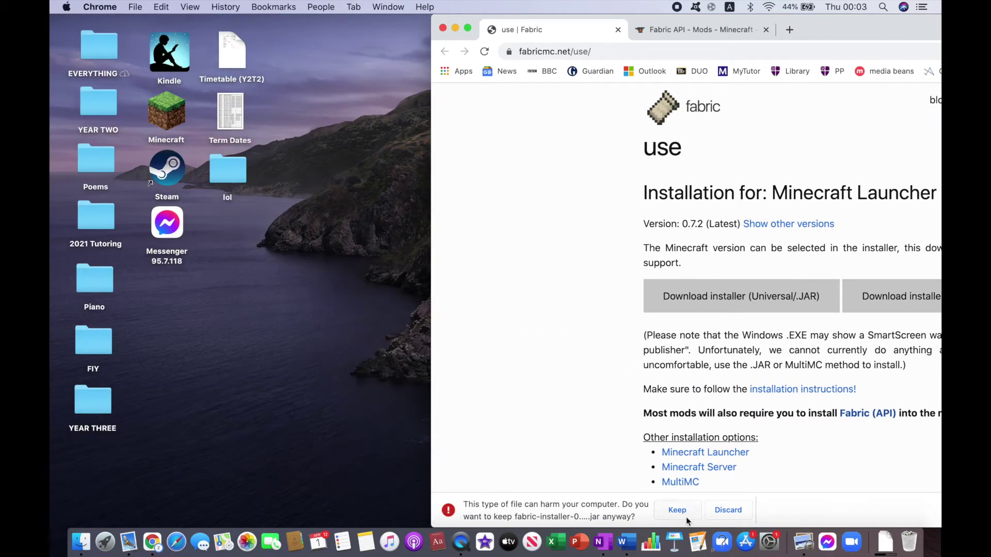
left_click(673, 510)
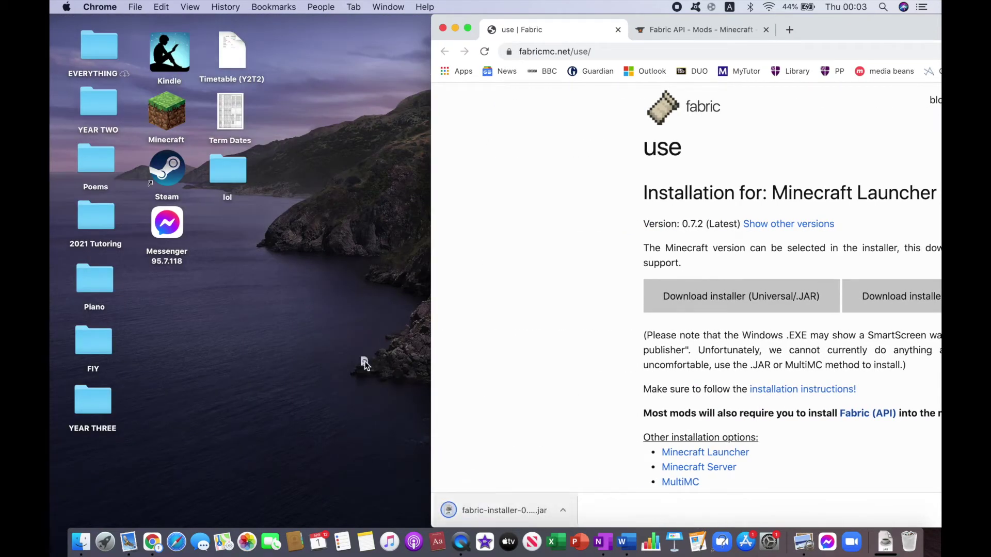
Minimize Chrome and try opening the Fabric installer 0.7.2 JAR from the desktop.
left_click(455, 28)
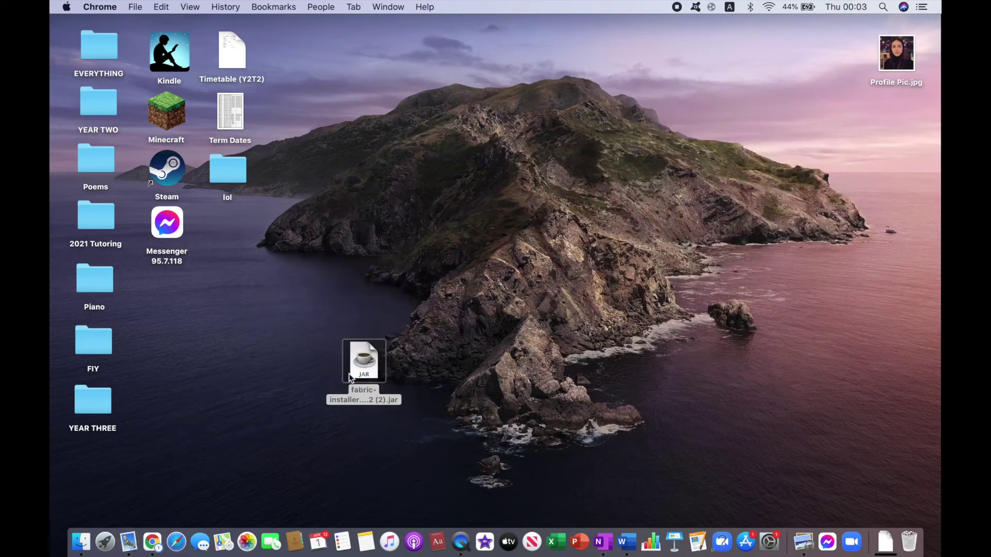
left_click(363, 370)
double_click(363, 369)
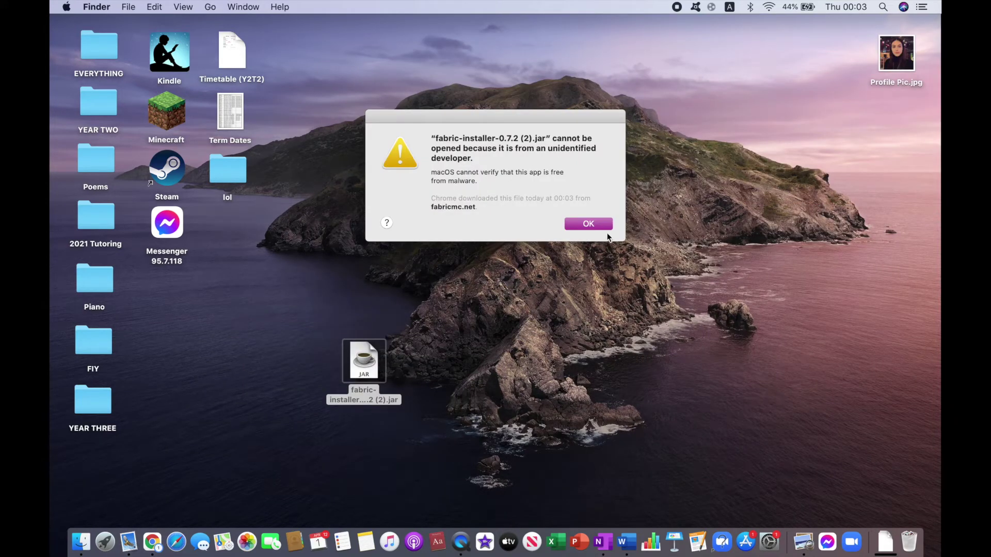
Allow the blocked Fabric installer with Open Anyway in Security & Privacy, then quit System Preferences.
left_click(594, 223)
left_click(769, 542)
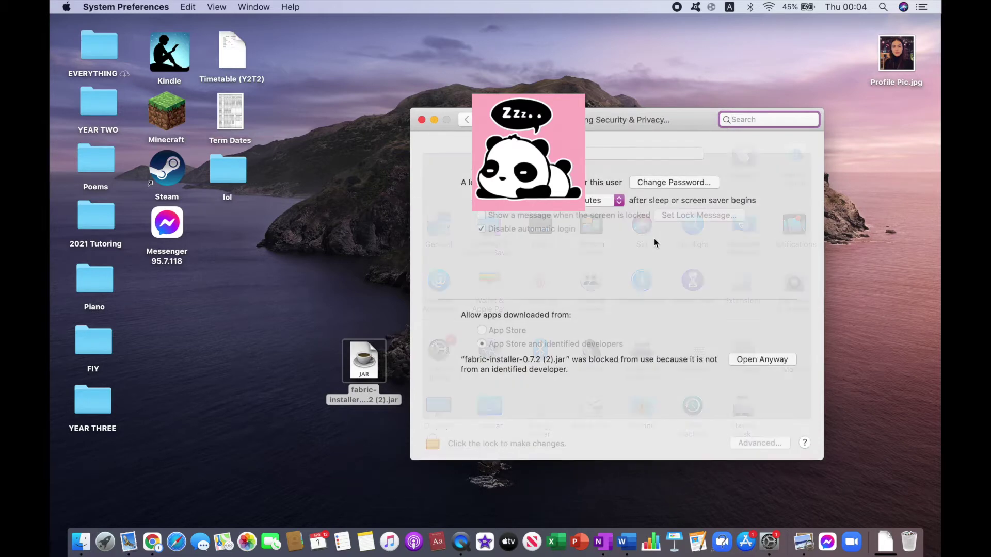
left_click(757, 360)
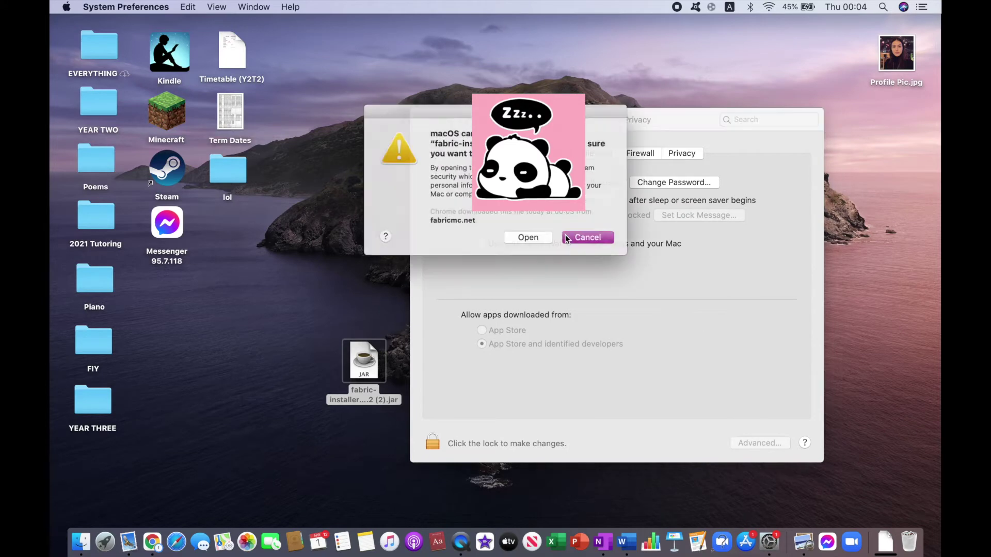
left_click(539, 237)
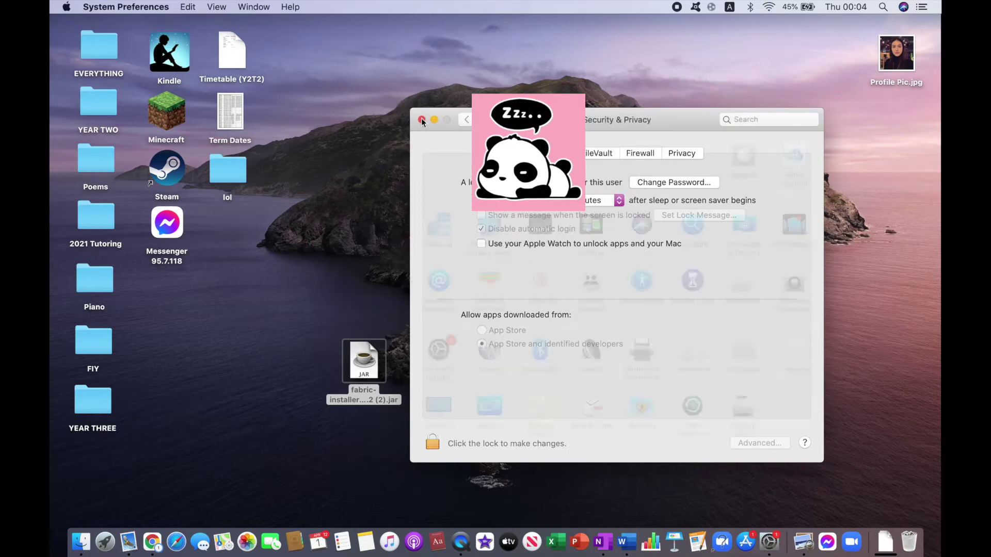
left_click(467, 120)
left_click(422, 120)
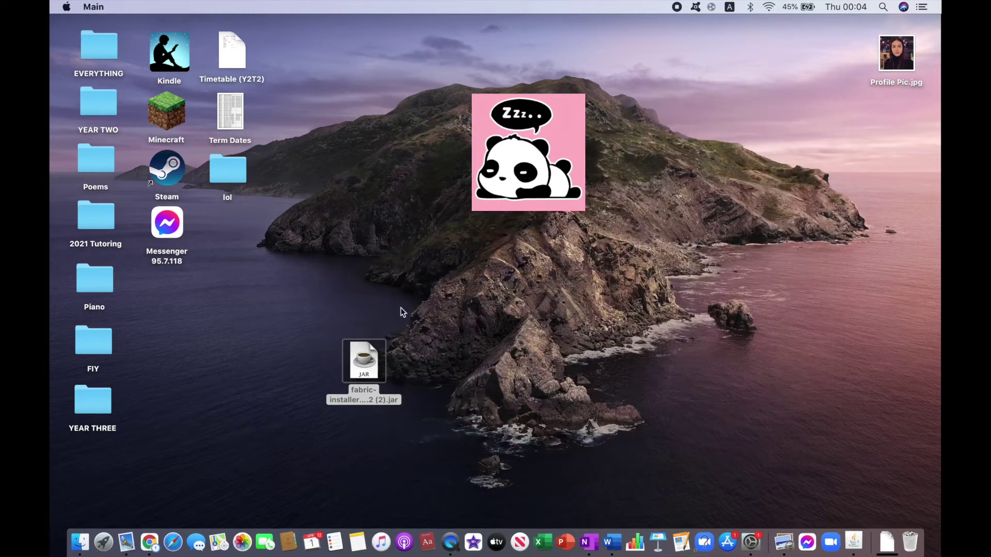
left_click(370, 362)
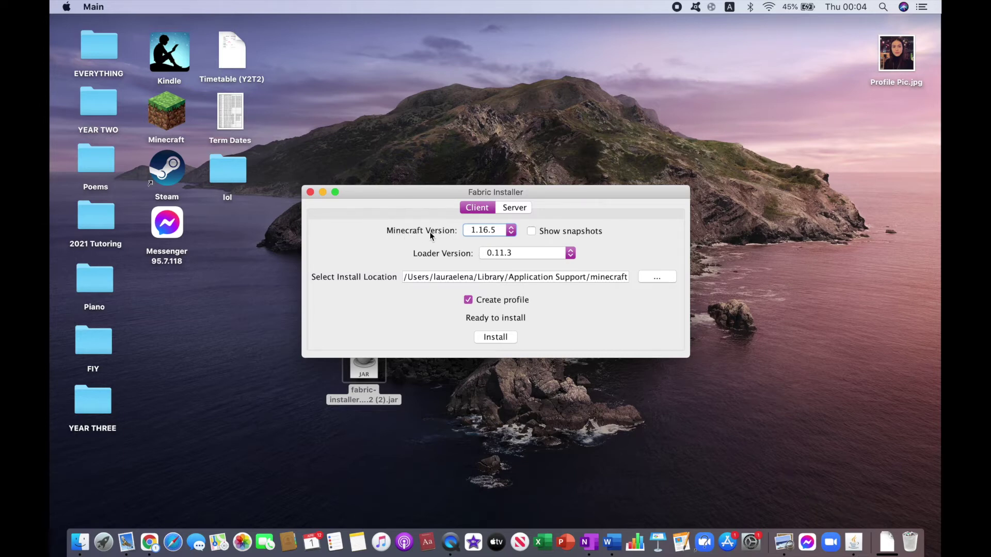
Install Fabric loader 0.11.3 for Minecraft 1.16.2, dismiss the success message, and close the installer.
left_click(493, 231)
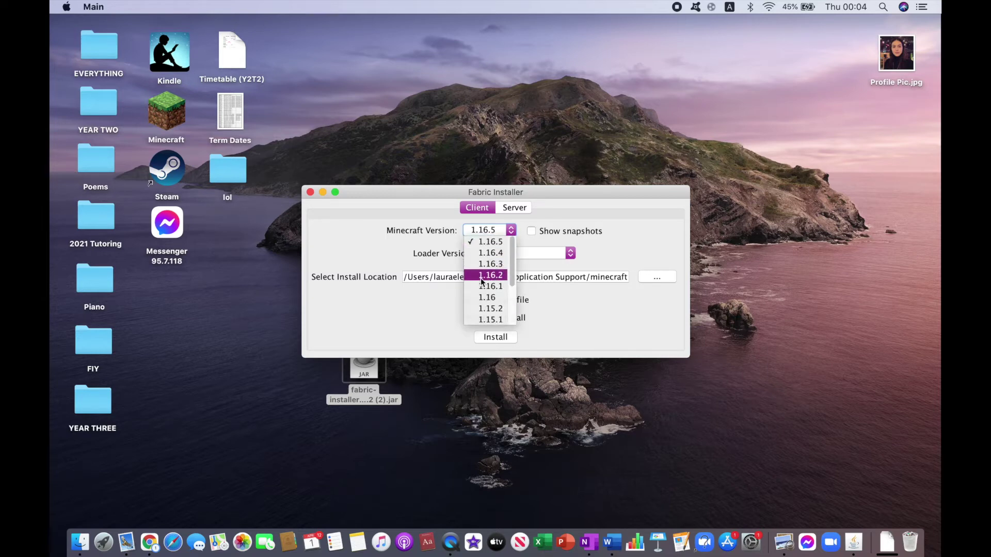
left_click(499, 277)
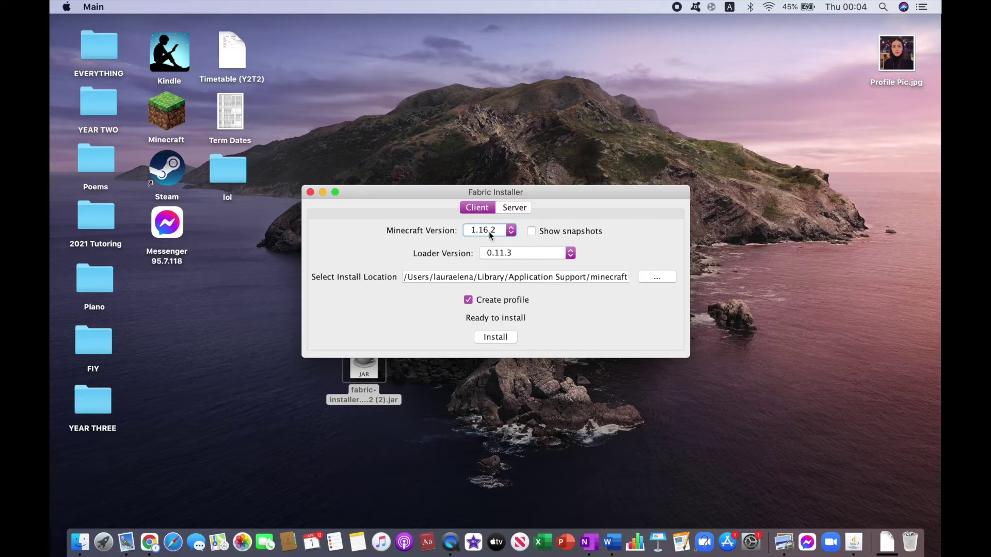
left_click(501, 338)
left_click(628, 302)
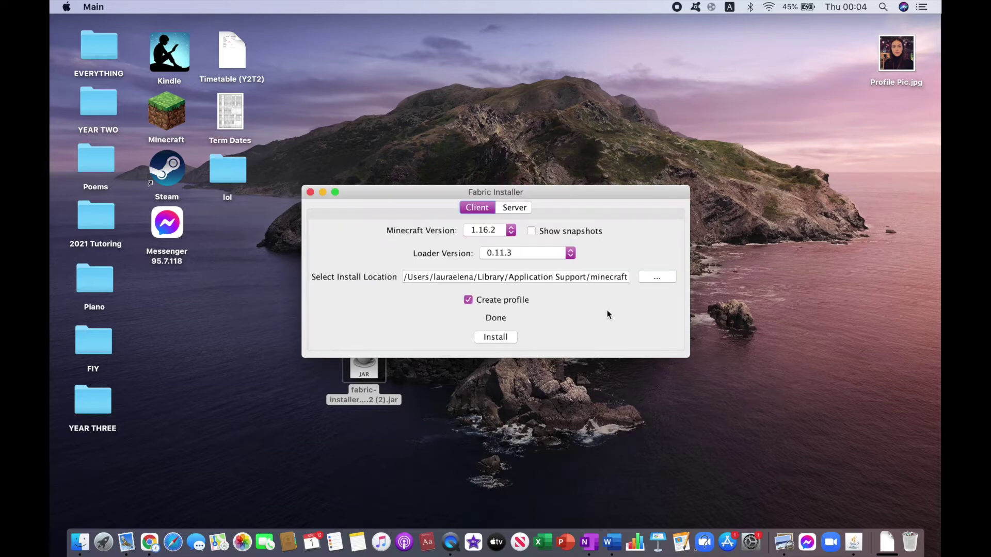
left_click(310, 191)
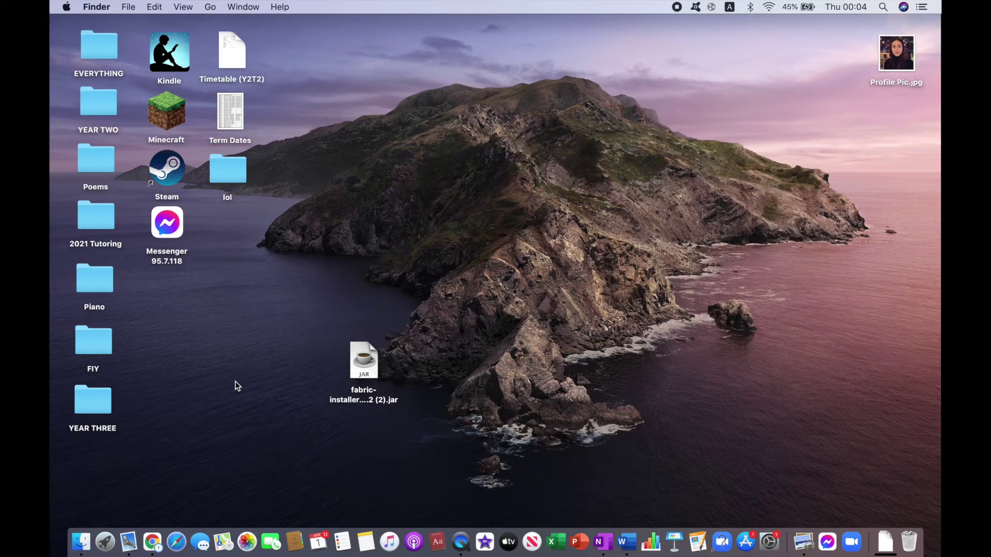
In Chrome, download the Fabric API main file from its CurseForge files page.
left_click(153, 542)
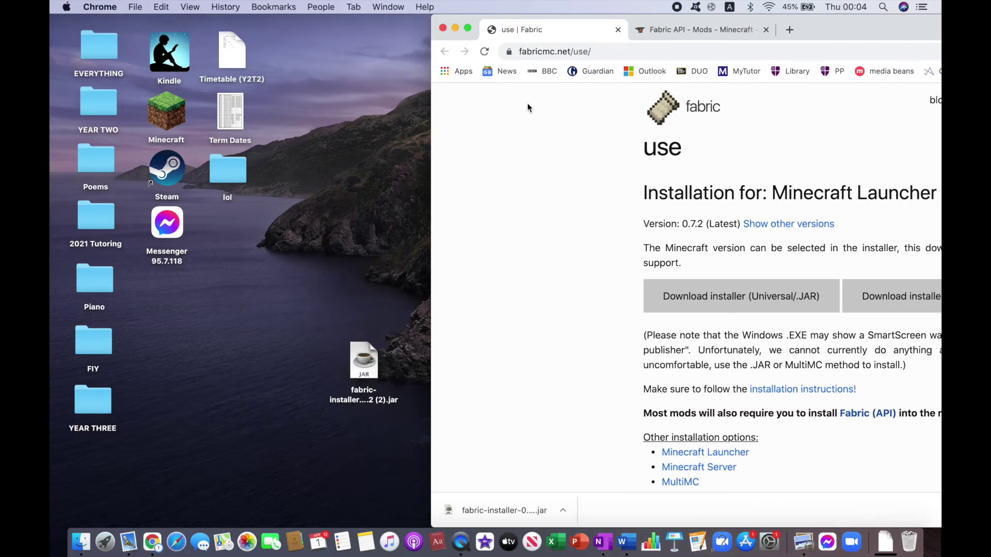
left_click_drag(851, 30, 480, 13)
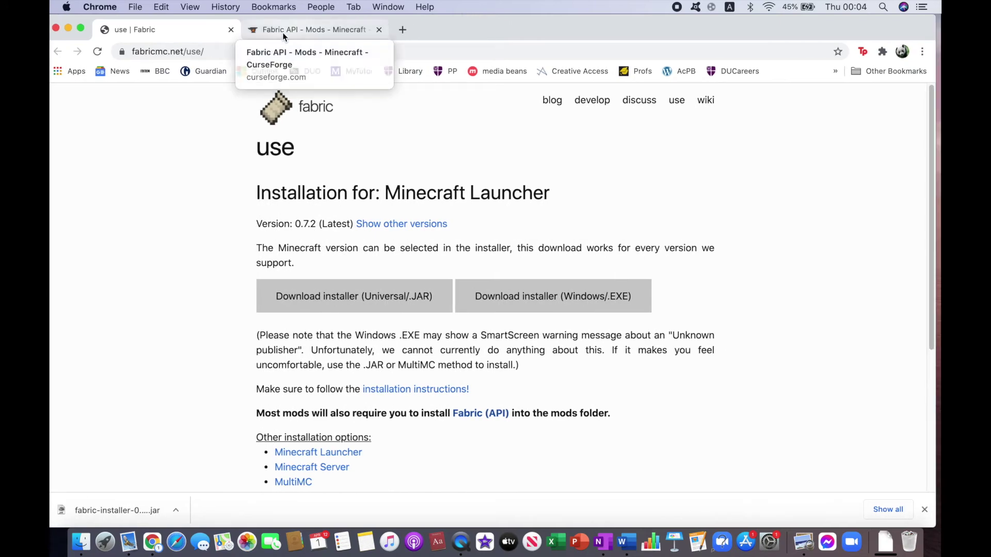
left_click(295, 33)
scroll(228, 342, "down", 1)
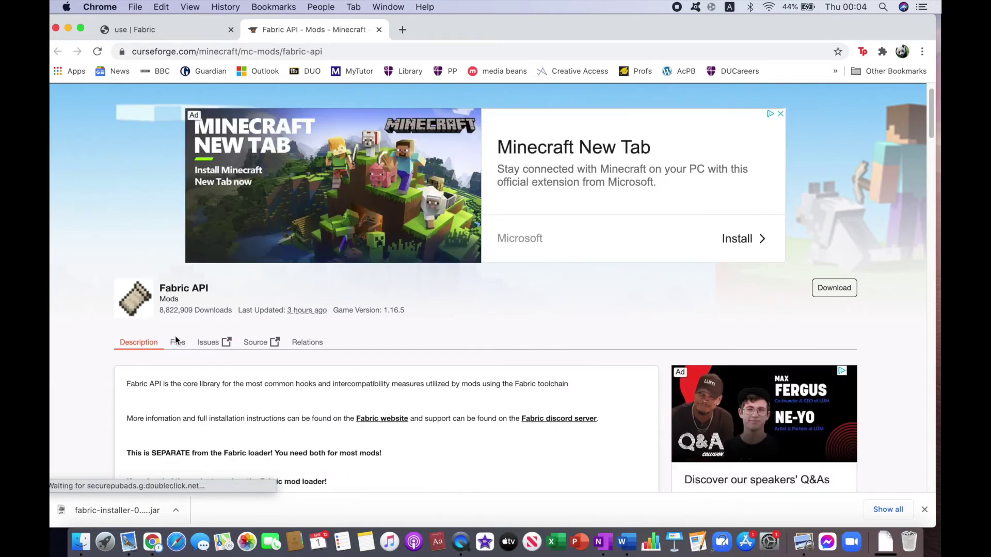
scroll(232, 362, "down", 3)
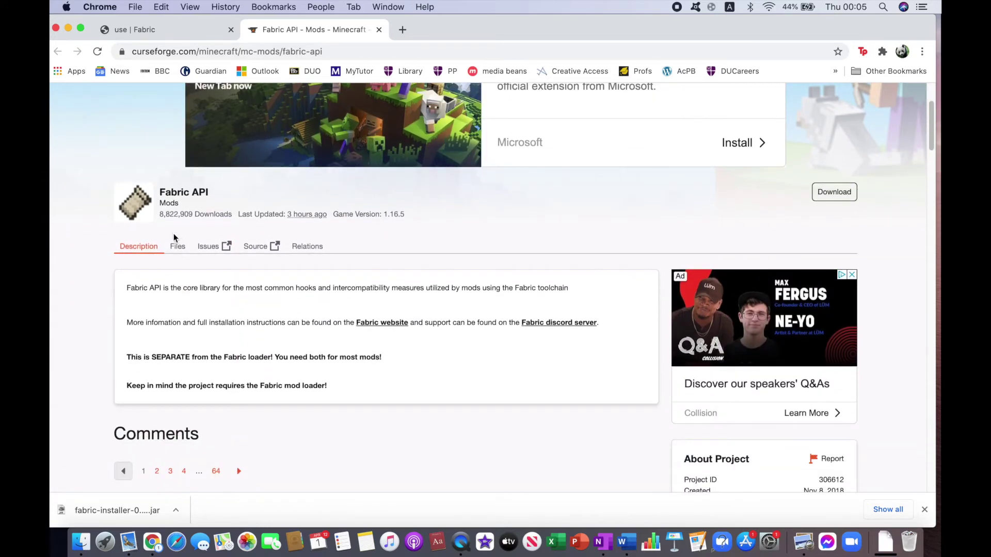
left_click(177, 247)
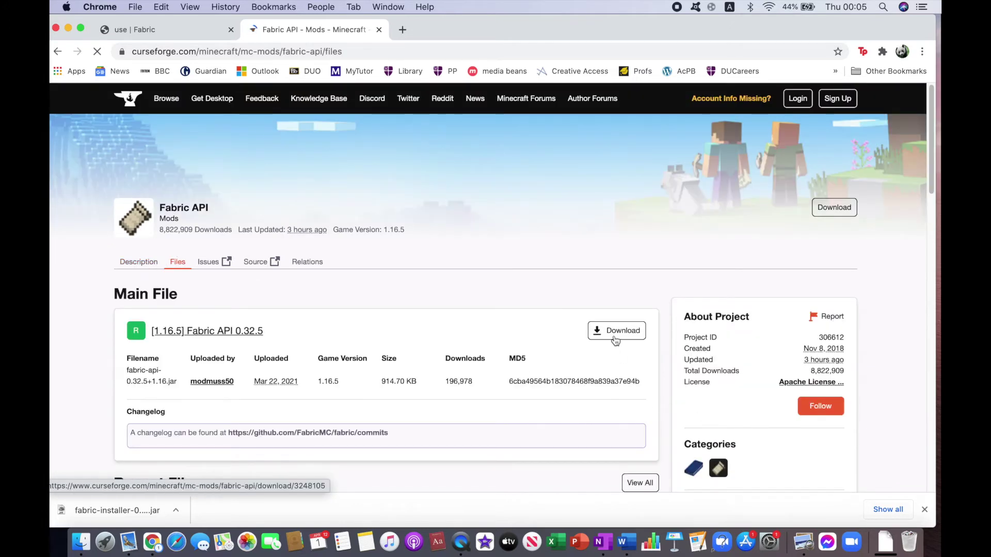
left_click(616, 339)
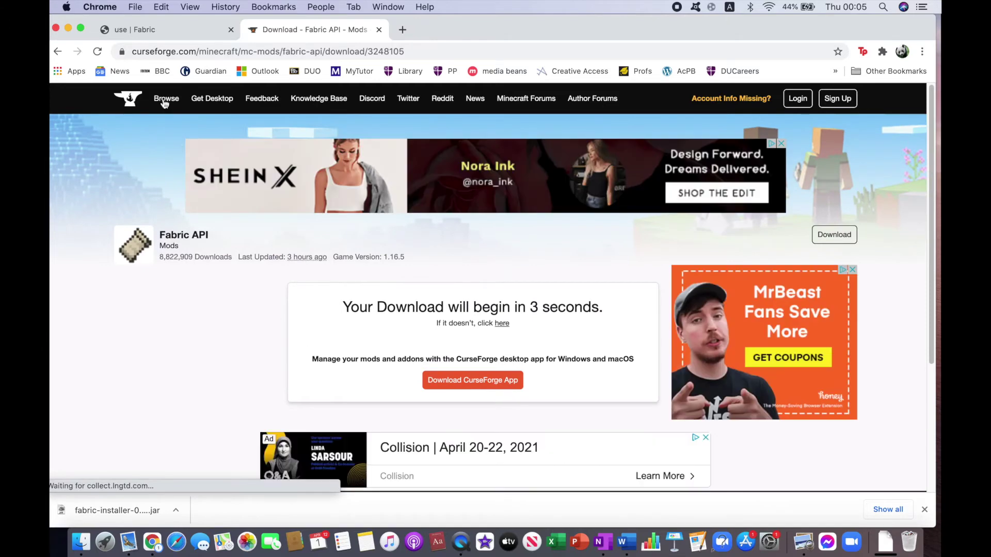
Bin the old installer JAR, keep fabric-api-0.32.5+1.16.jar, and close Chrome.
left_click(81, 27)
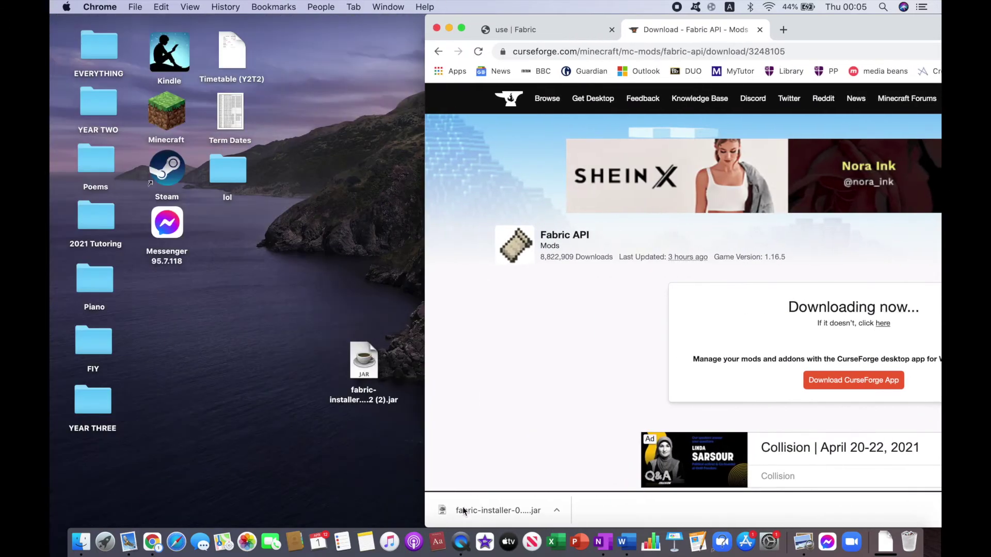
mouse_move(363, 356)
left_mouse_down()
mouse_move(862, 464)
mouse_move(912, 545)
left_mouse_up()
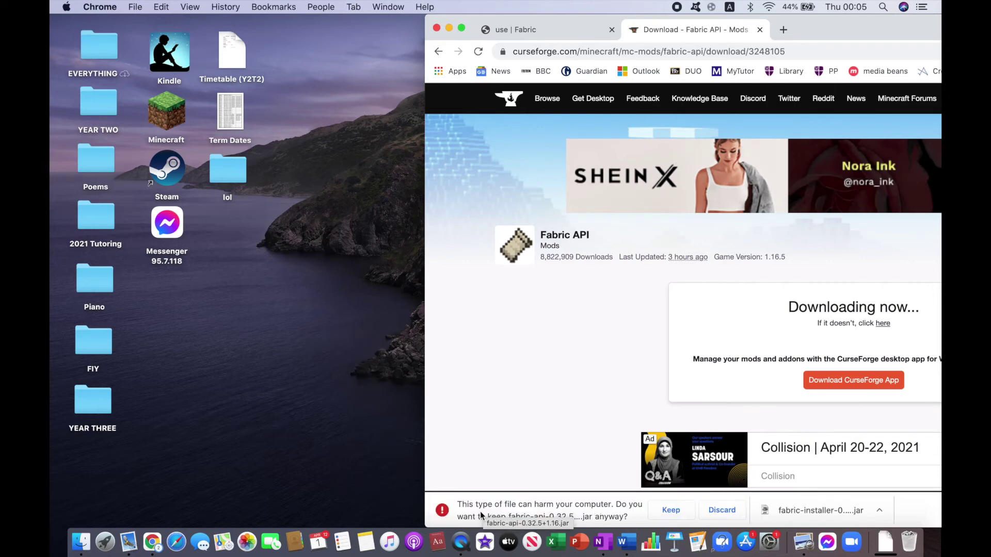
left_click(653, 510)
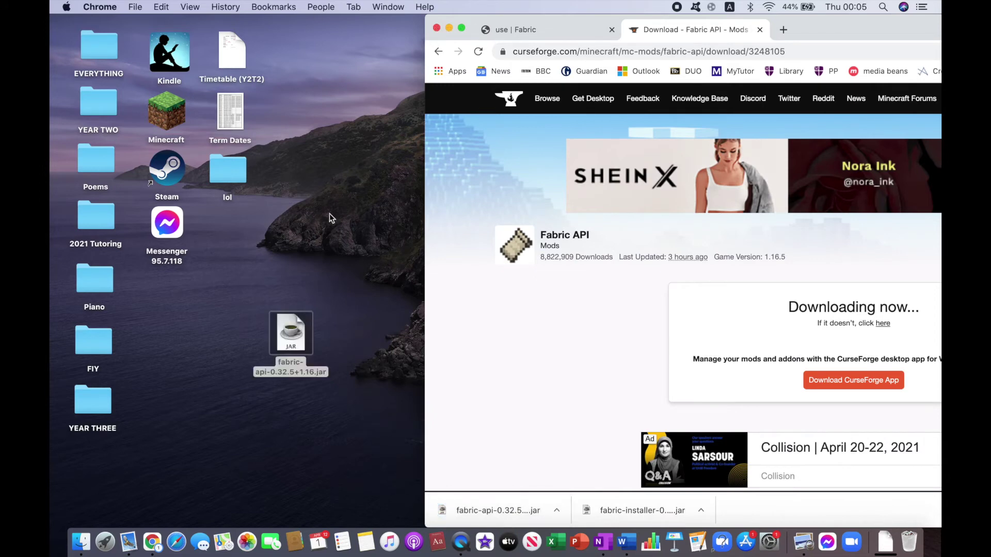
left_click(437, 29)
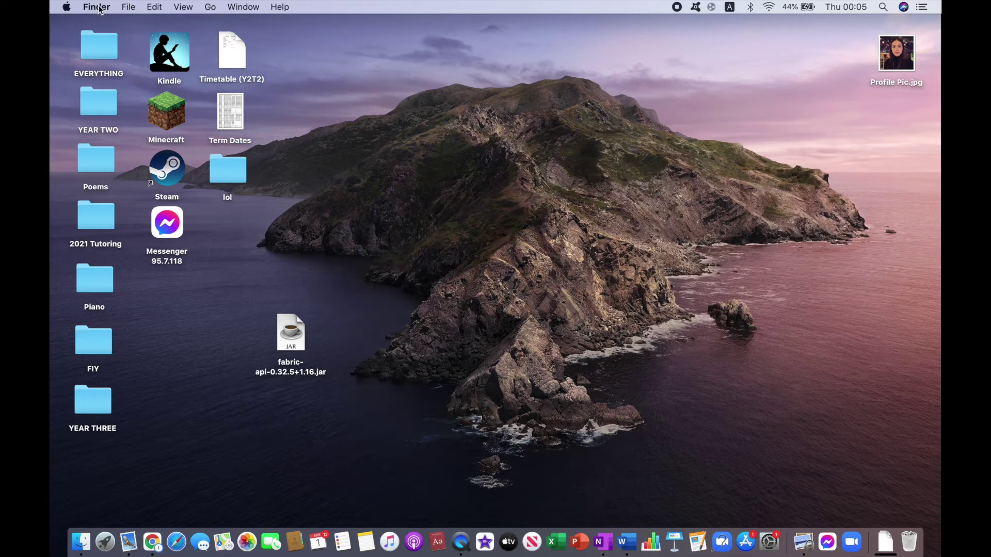
Go to ~/Library/Application Support/minecraft and open its mods folder.
left_click(210, 7)
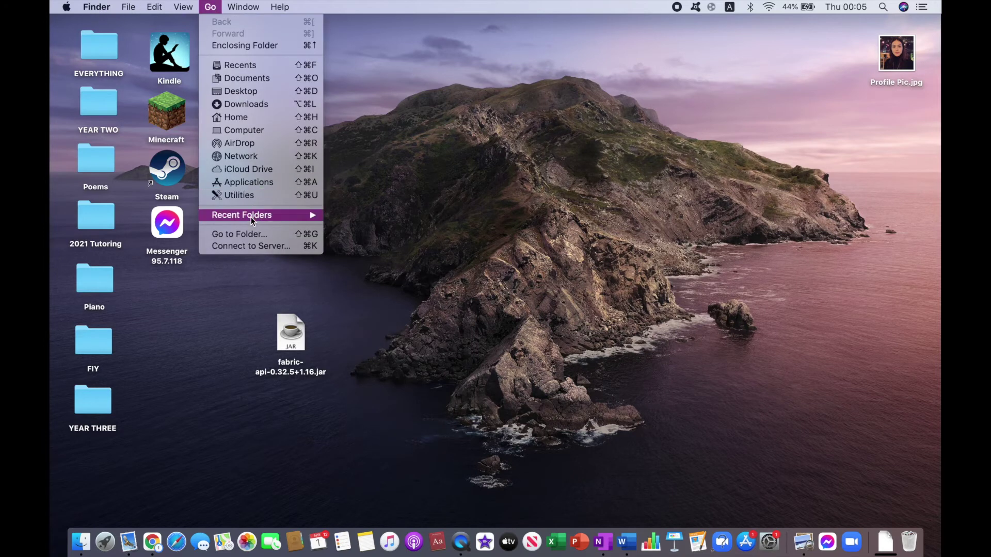
left_click(249, 234)
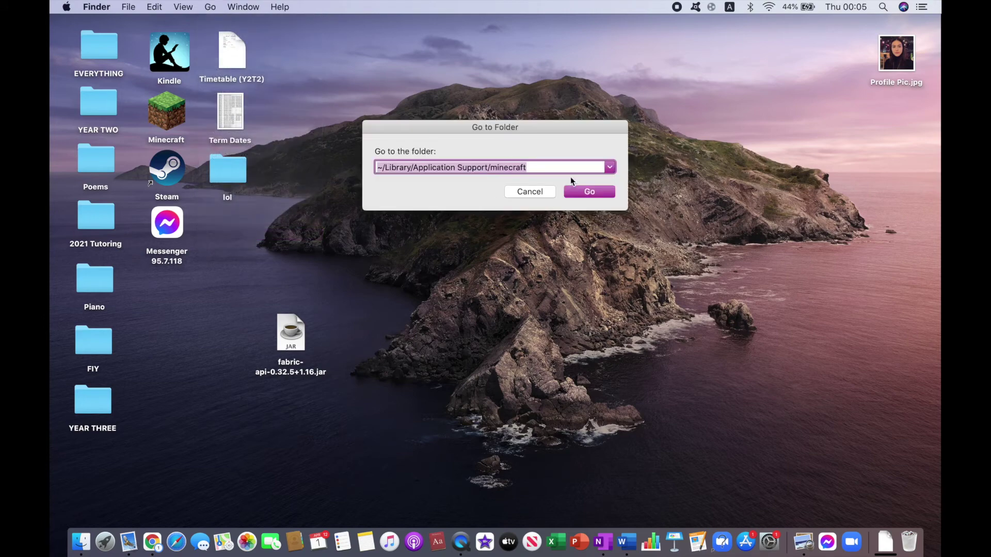
left_click(585, 193)
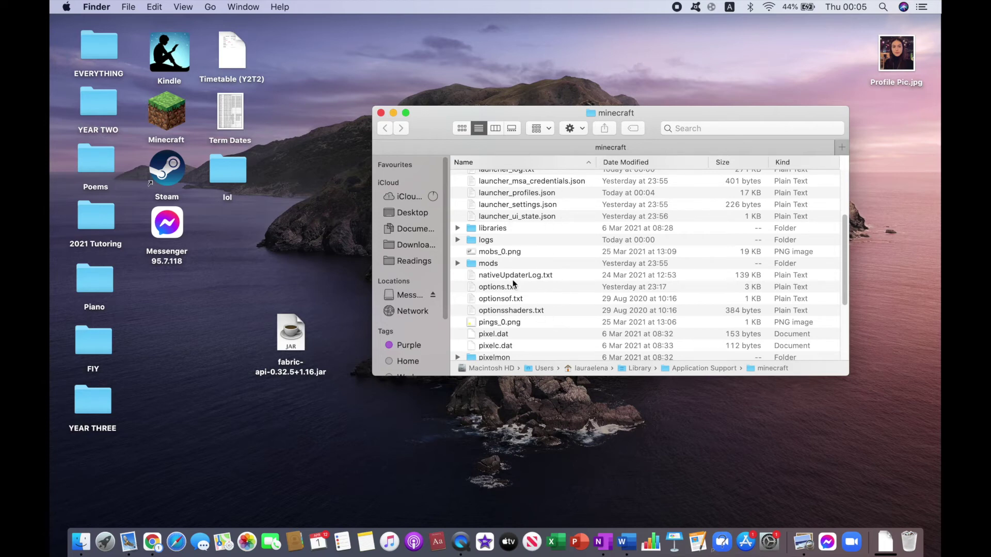
double_click(472, 265)
Trash the three old mod jars, move in fabric-api-0.32.5+1.16.jar, and start Minecraft.
left_click(509, 179)
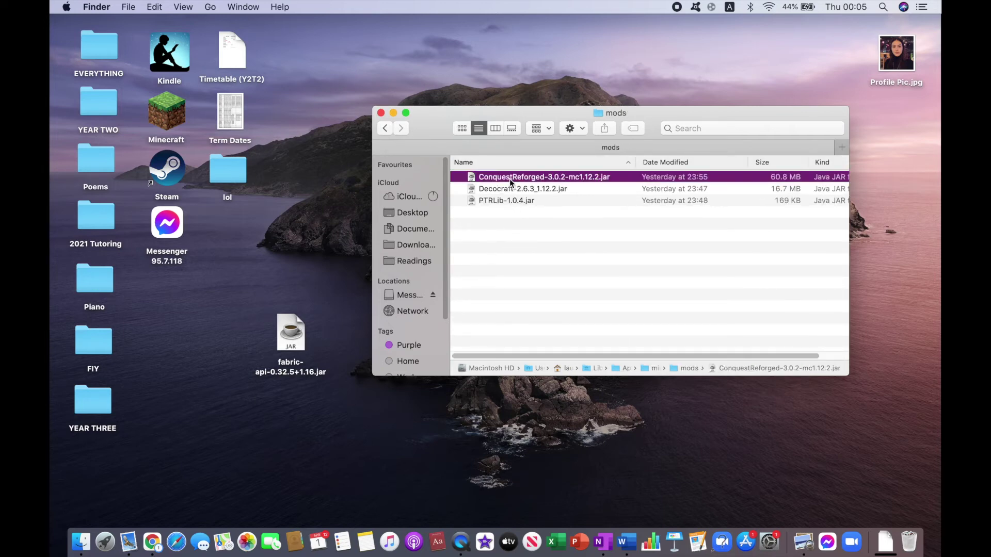
left_click(504, 203, "shift")
mouse_move(485, 179)
left_mouse_down()
mouse_move(487, 222)
mouse_move(878, 454)
mouse_move(888, 522)
mouse_move(908, 543)
left_mouse_up()
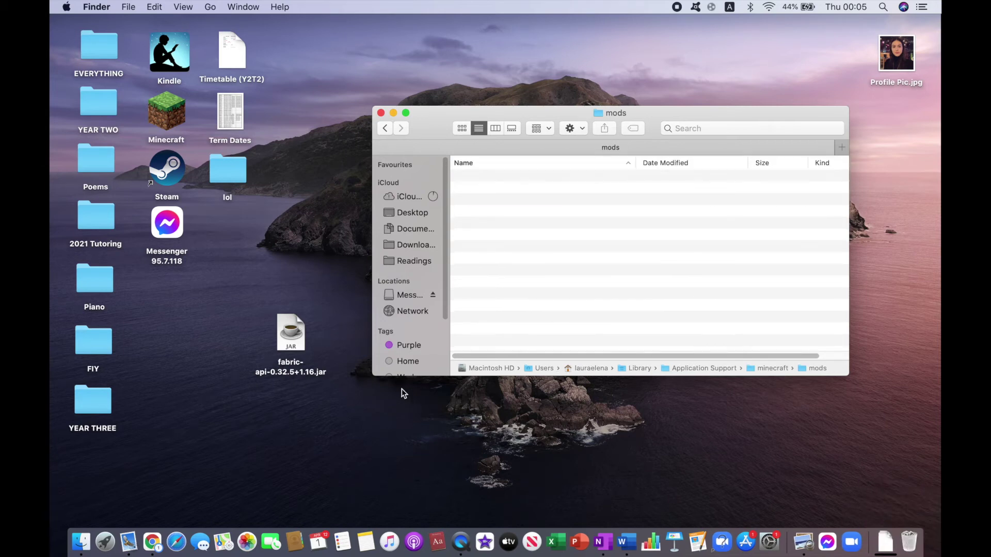
left_click_drag(290, 334, 561, 235)
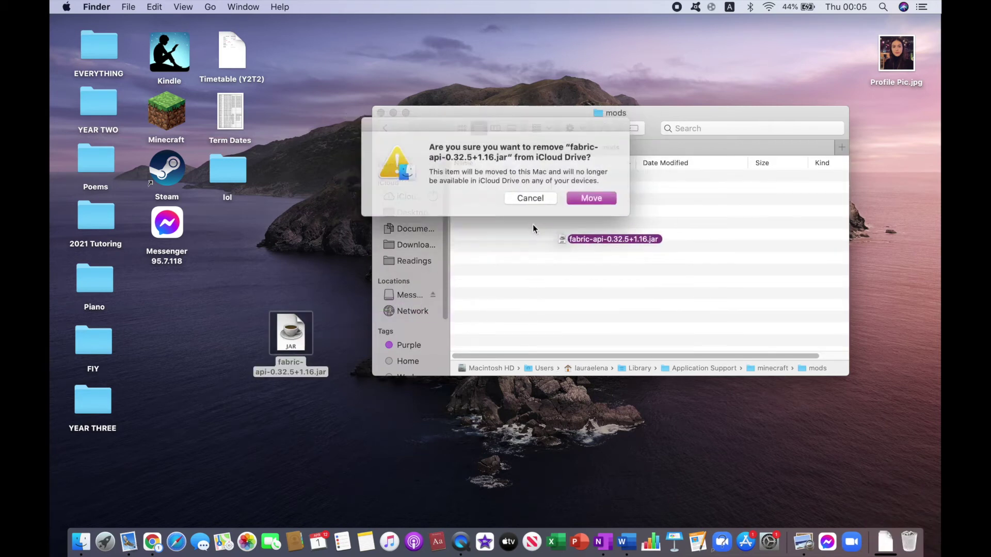
left_click(582, 197)
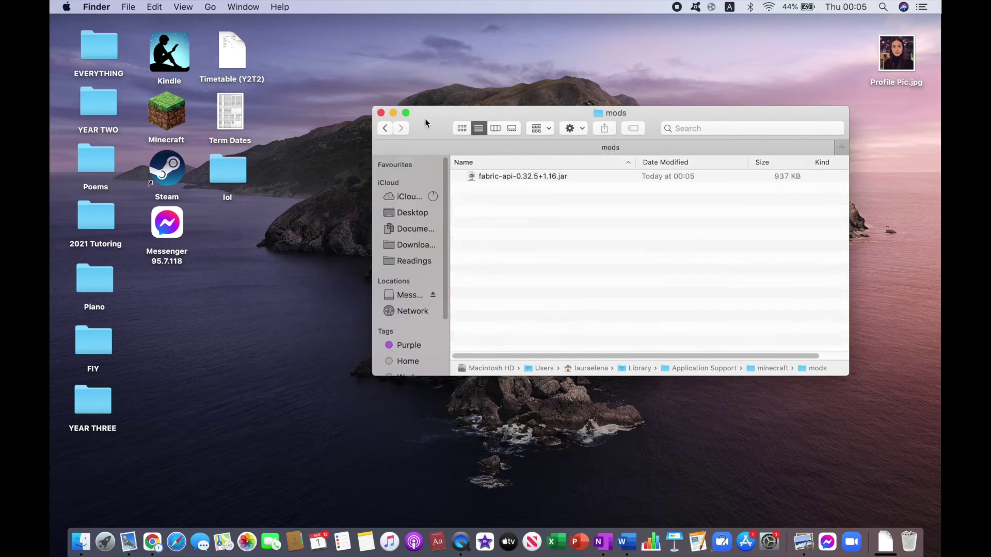
left_click(381, 112)
double_click(158, 115)
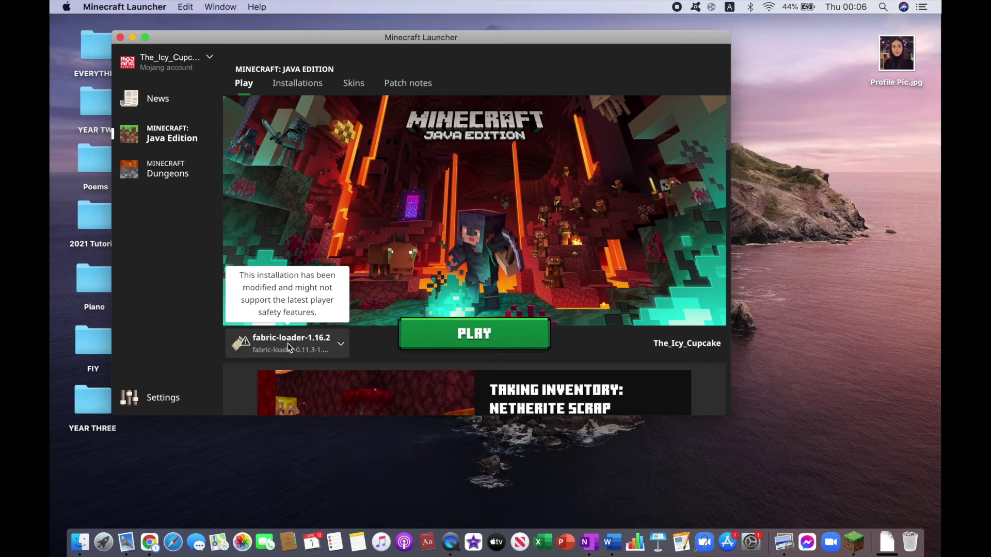
Check the Installations list and available versions, cancel the new installation, and return to Play with fabric-loader-1.16.2.
left_click(305, 89)
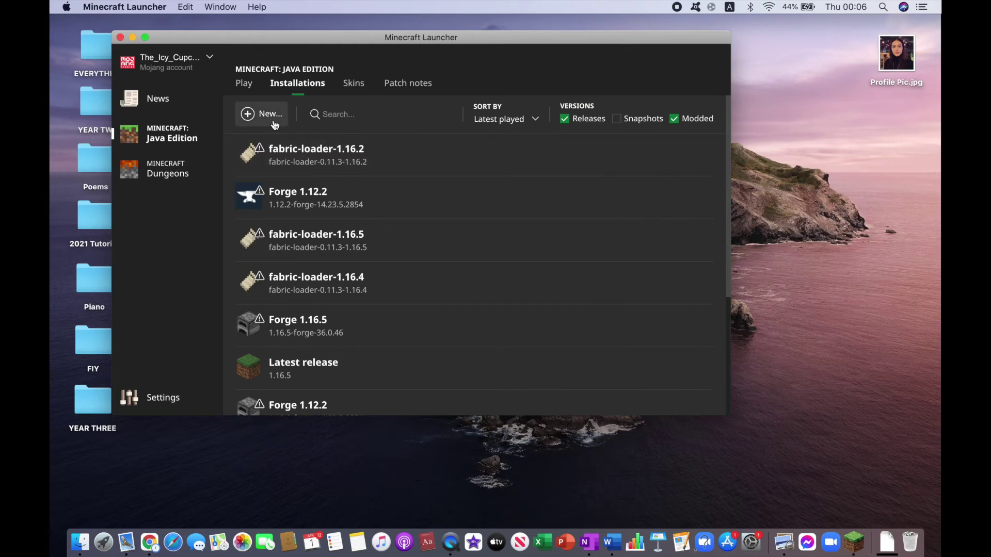
left_click(272, 123)
left_click(365, 217)
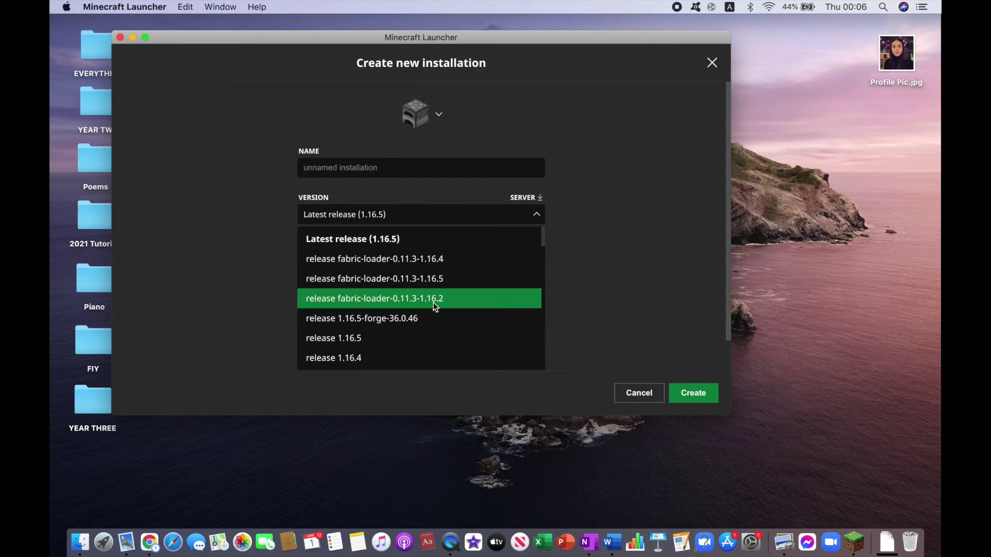
left_click(653, 400)
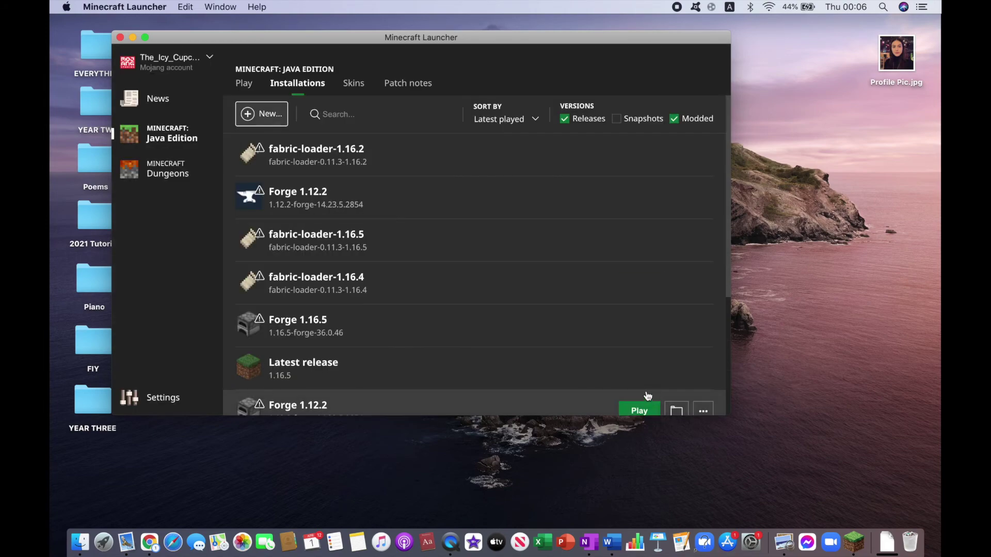
left_click(248, 83)
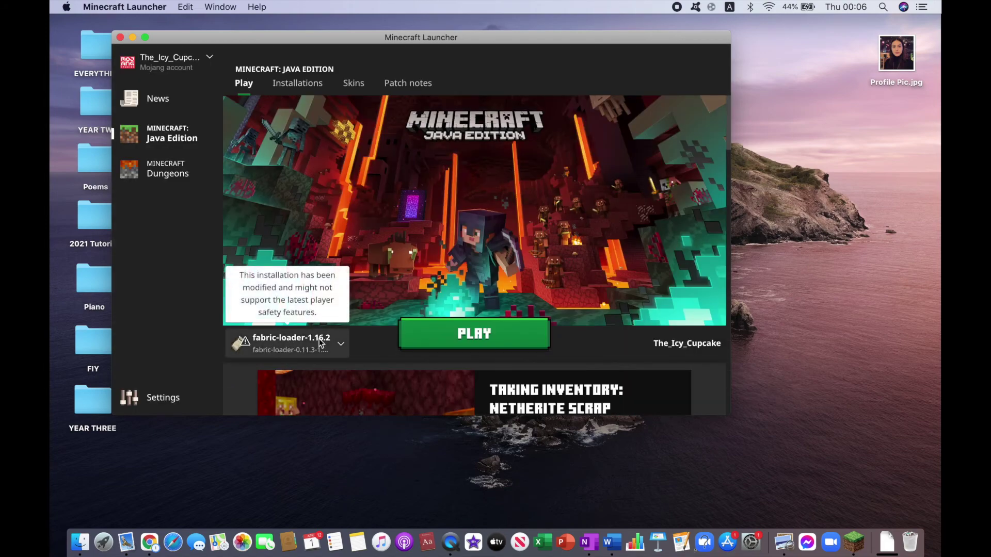
Launch fabric-loader-1.16.2, accepting the modified-installation risk warning.
left_click(457, 344)
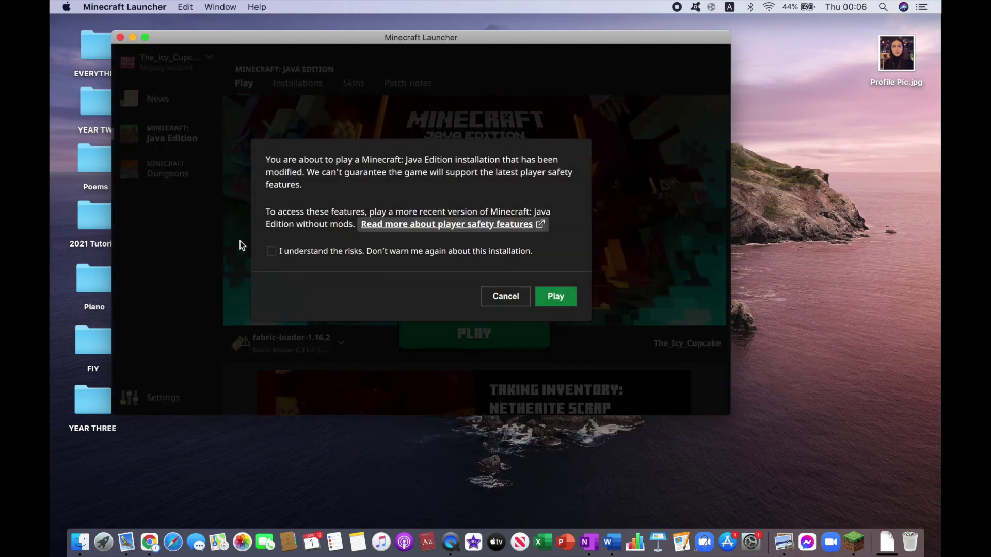
left_click(271, 252)
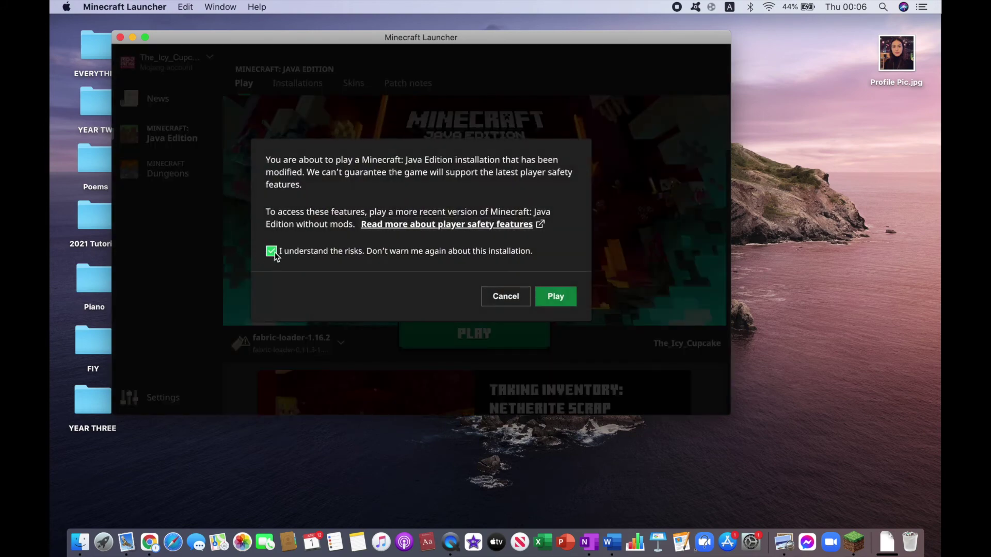
left_click(560, 295)
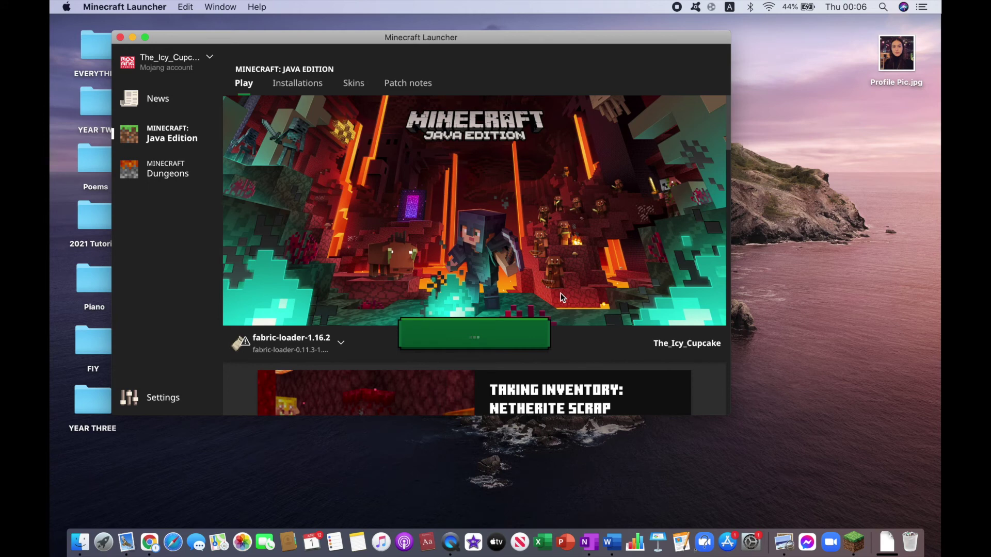